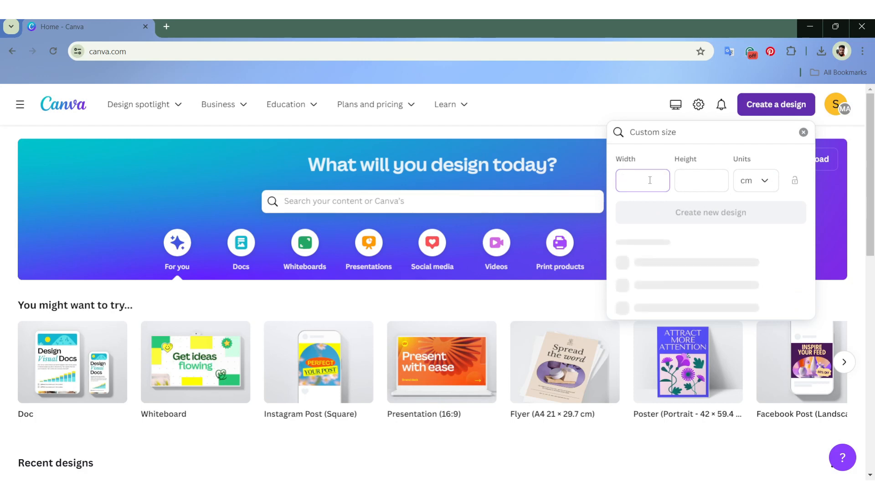
Step: Create a new custom-size design 3.5 cm wide and 4.5 cm high
{"action": "type", "text": ".5"}
{"action": "key", "text": "Tab"}
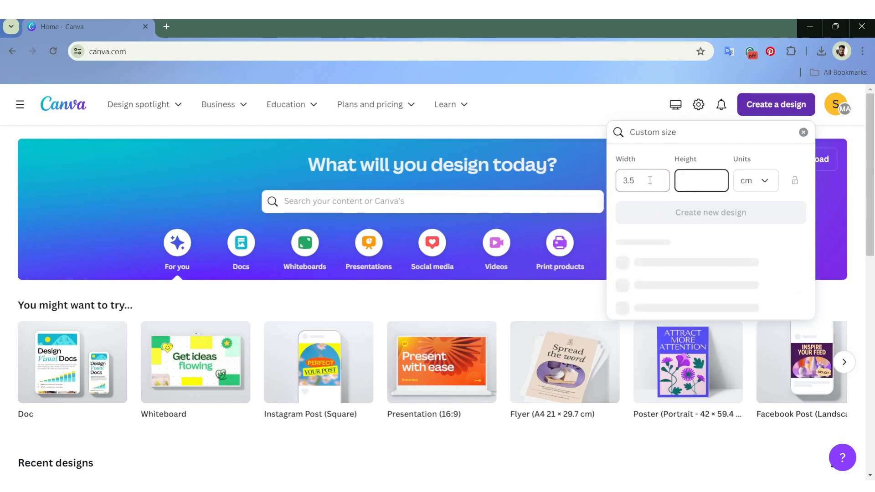
{"action": "type", "text": "4.5"}
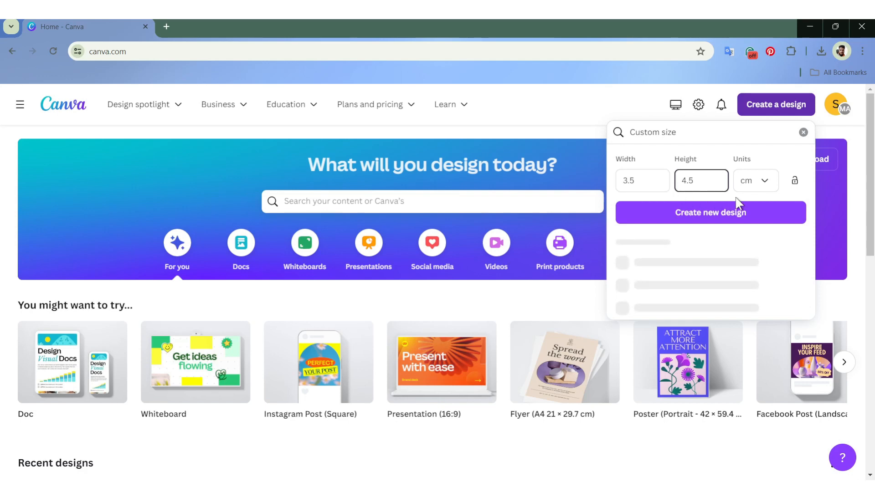
{"action": "left_click", "coordinate": [712, 217]}
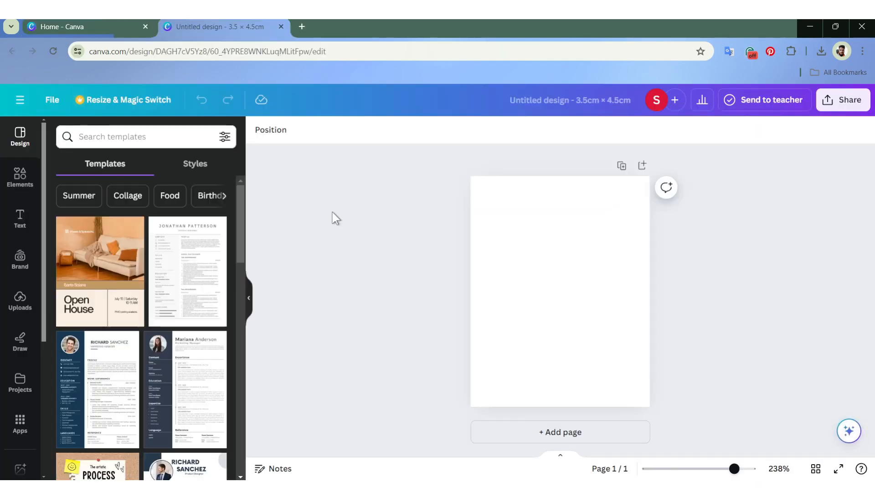
Step: Upload the image file Photo from the Pictures folder
{"action": "left_click", "coordinate": [19, 301]}
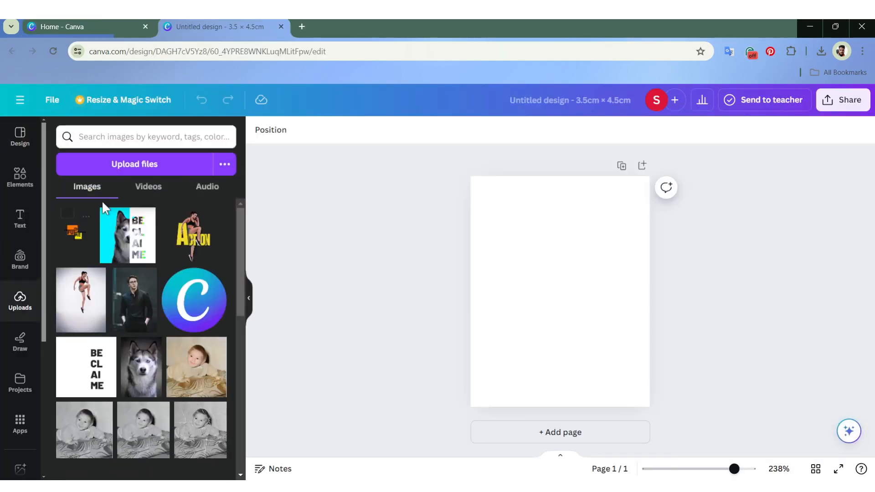
{"action": "left_click", "coordinate": [141, 163]}
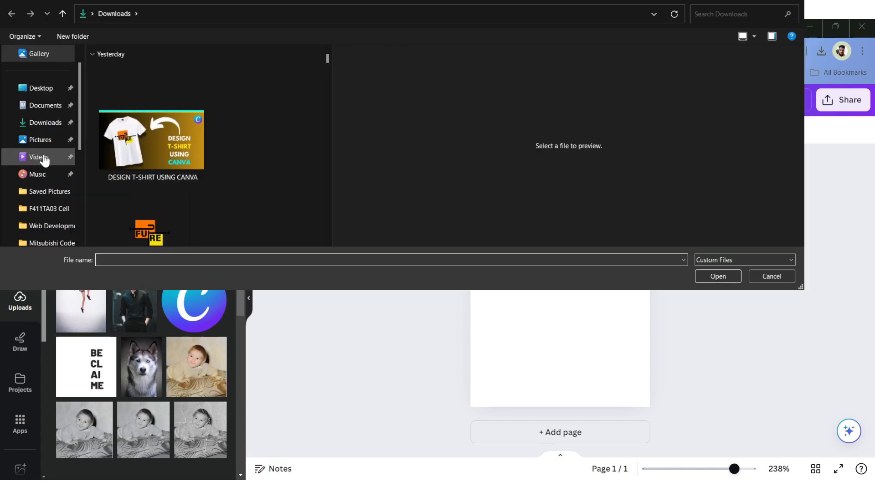
{"action": "left_click", "coordinate": [46, 140]}
{"action": "left_click", "coordinate": [122, 208]}
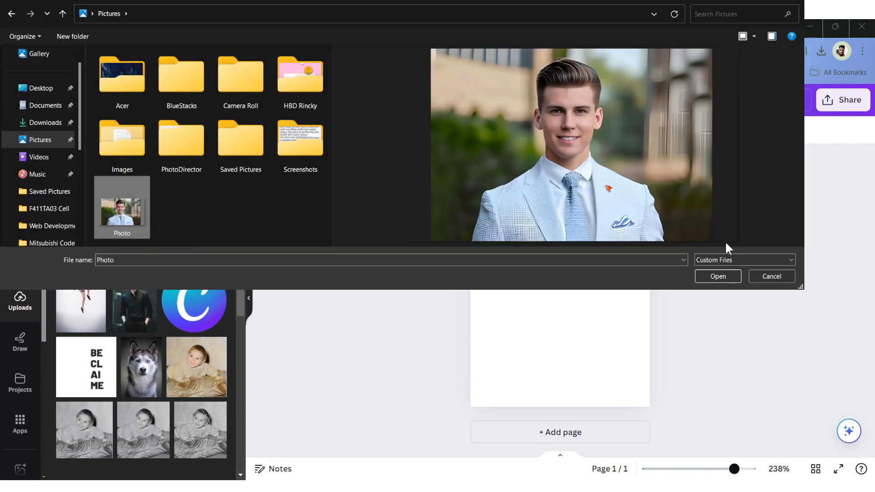
{"action": "left_click", "coordinate": [720, 278]}
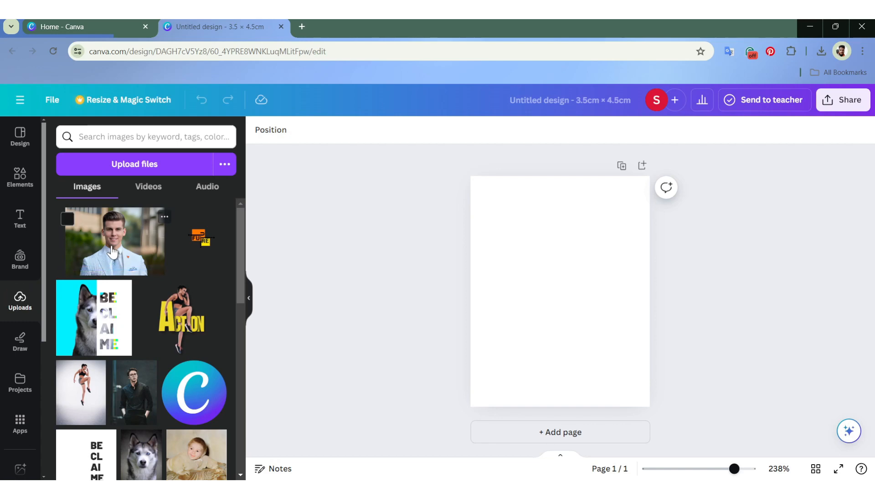
Step: Place the uploaded portrait on the page and enlarge it to the full 4.5 cm page height, with the man centred
{"action": "left_click_drag", "start_coordinate": [112, 252], "coordinate": [555, 288]}
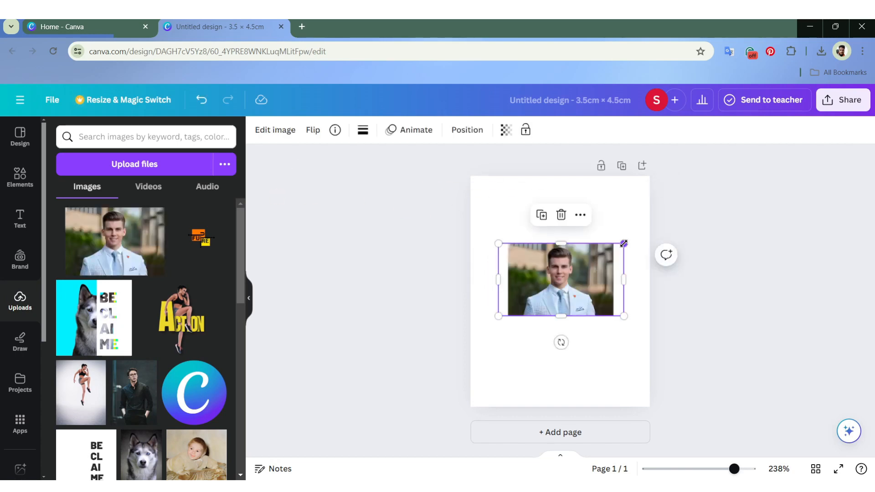
{"action": "left_click_drag", "start_coordinate": [624, 244], "coordinate": [722, 152]}
{"action": "left_click_drag", "start_coordinate": [499, 316], "coordinate": [367, 408]}
{"action": "left_click_drag", "start_coordinate": [527, 347], "coordinate": [547, 347]}
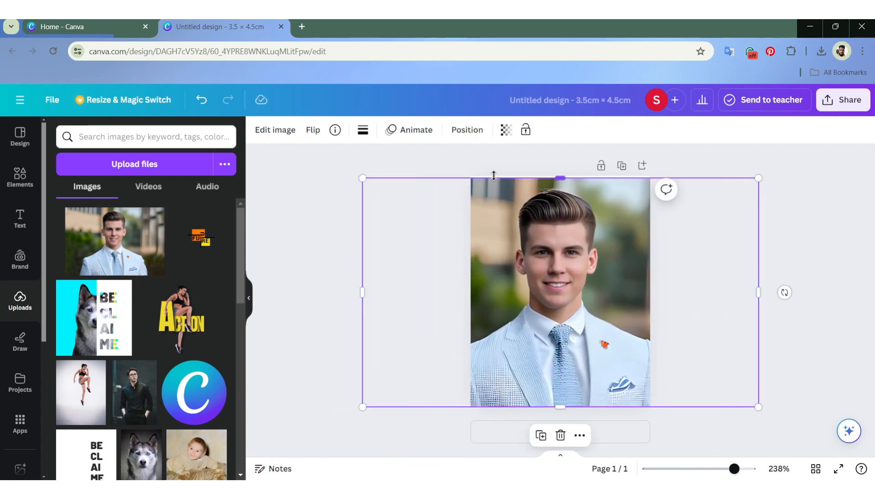
{"action": "scroll", "coordinate": [560, 182], "scroll_direction": "up", "scroll_amount": 5}
{"action": "left_click", "coordinate": [564, 181]}
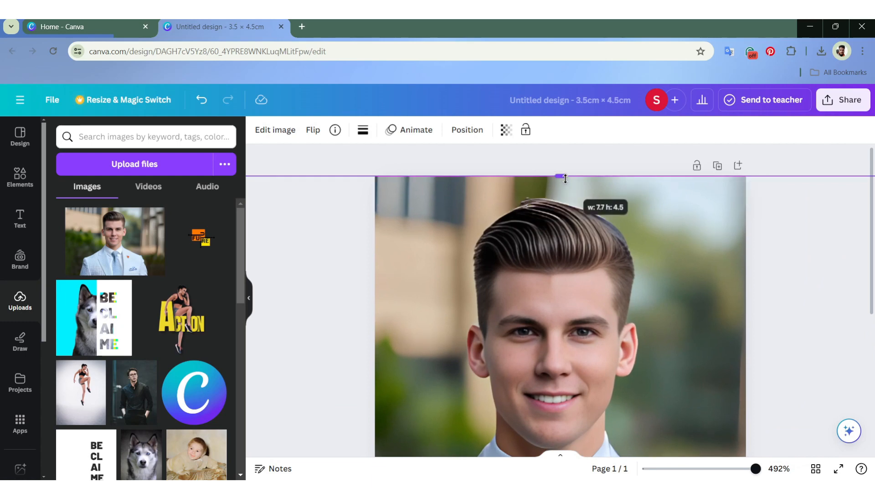
{"action": "scroll", "coordinate": [598, 274], "scroll_direction": "down", "scroll_amount": 6}
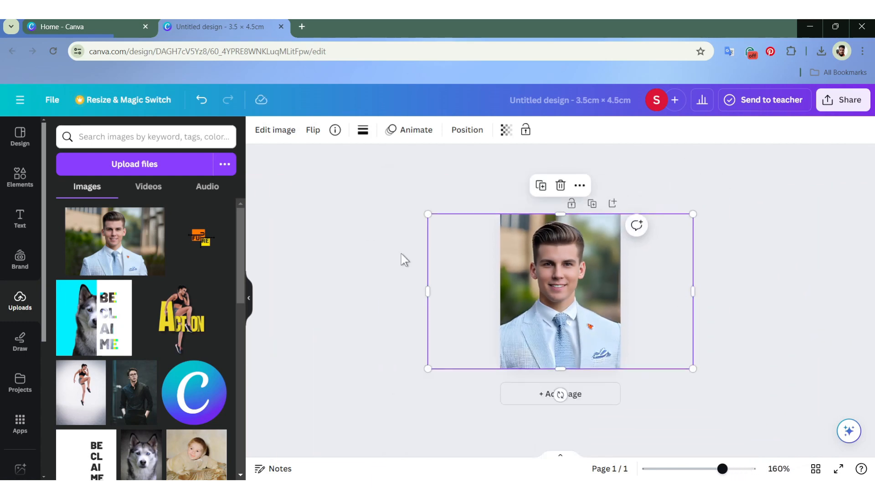
Step: Crop both sides of the portrait to the page's left and right edges
{"action": "left_click_drag", "start_coordinate": [430, 291], "coordinate": [501, 292]}
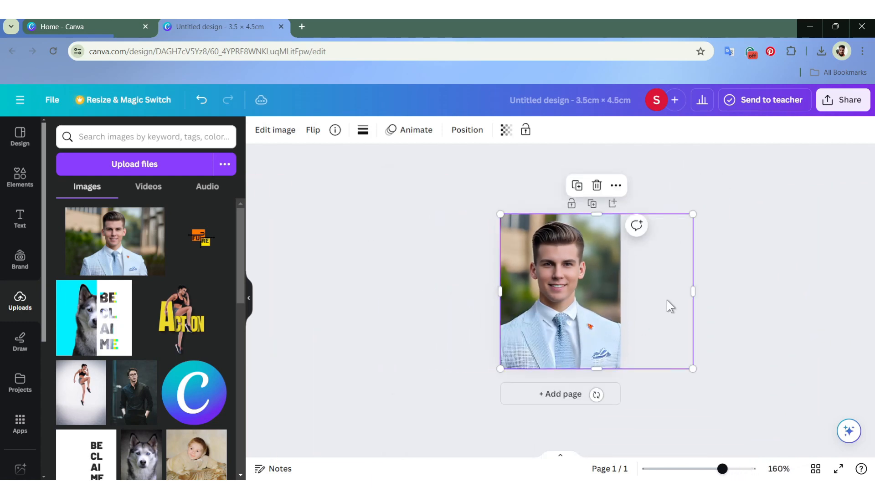
{"action": "left_click_drag", "start_coordinate": [680, 295], "coordinate": [621, 294]}
{"action": "scroll", "coordinate": [554, 294], "scroll_direction": "up", "scroll_amount": 3}
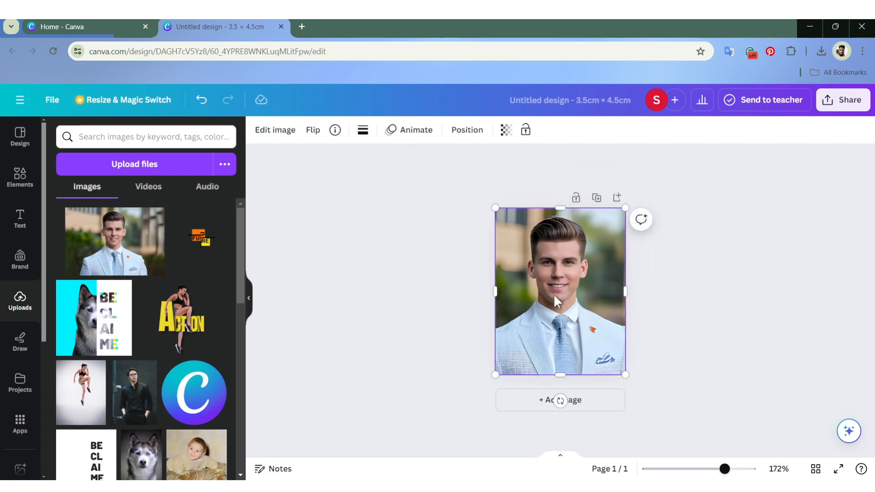
{"action": "mouse_move", "coordinate": [542, 293]}
{"action": "left_mouse_down"}
{"action": "mouse_move", "coordinate": [553, 292]}
{"action": "mouse_move", "coordinate": [544, 293]}
{"action": "left_mouse_up"}
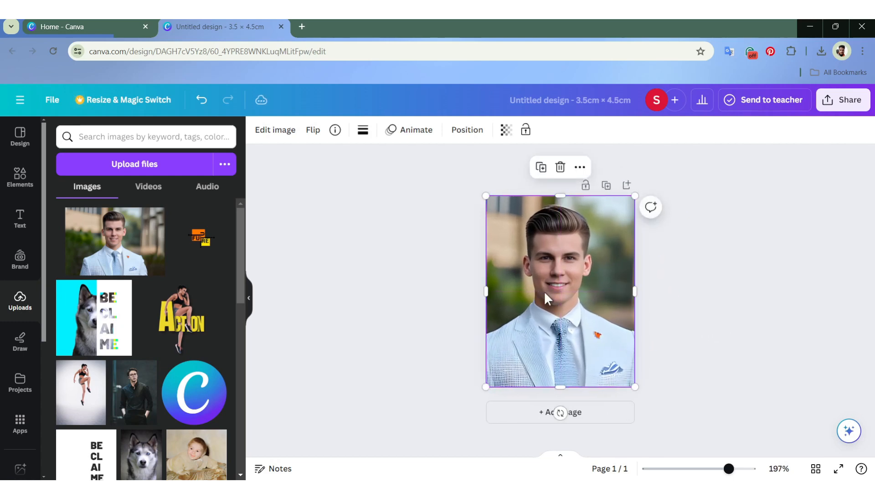
Step: Shrink the portrait slightly and centre it, leaving a thin white border around it on the page
{"action": "left_click", "coordinate": [622, 382]}
{"action": "left_click_drag", "start_coordinate": [634, 386], "coordinate": [629, 384]}
{"action": "left_click_drag", "start_coordinate": [567, 325], "coordinate": [565, 321]}
{"action": "scroll", "coordinate": [565, 321], "scroll_direction": "up", "scroll_amount": 3}
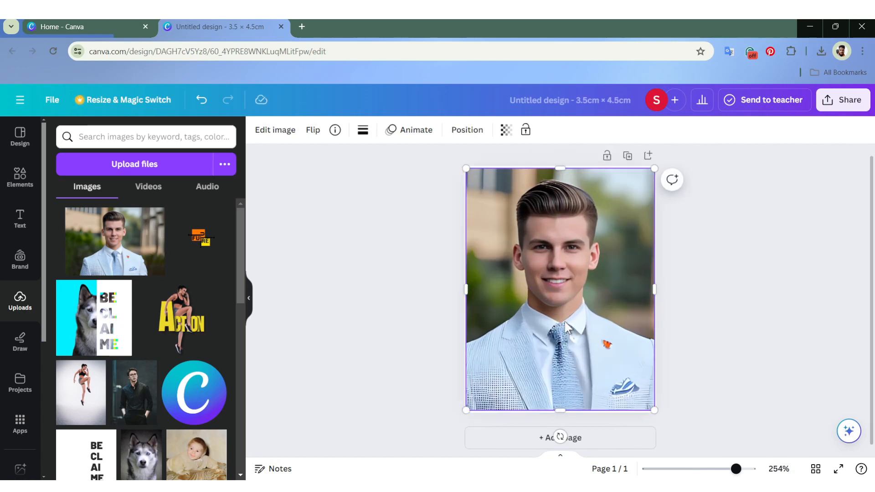
{"action": "left_click", "coordinate": [704, 316]}
{"action": "scroll", "coordinate": [704, 316], "scroll_direction": "down", "scroll_amount": 3}
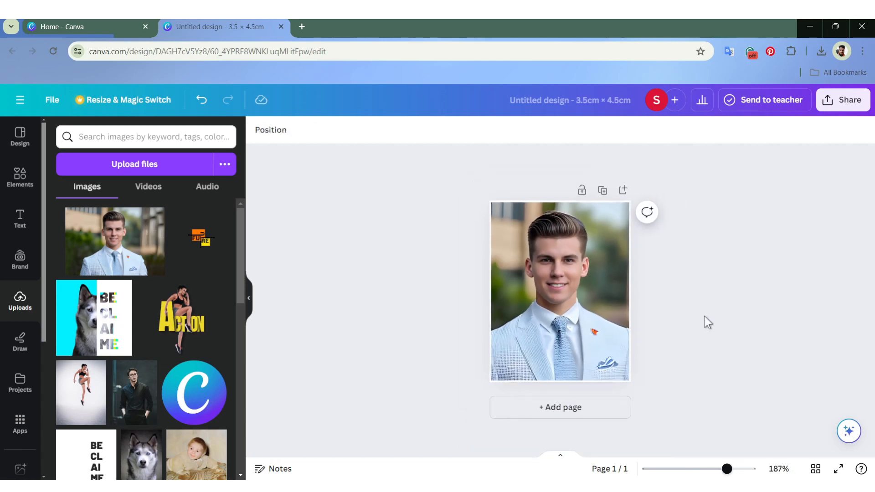
Step: Remove the portrait's background with BG Remover
{"action": "left_click", "coordinate": [554, 281]}
{"action": "left_click", "coordinate": [274, 133]}
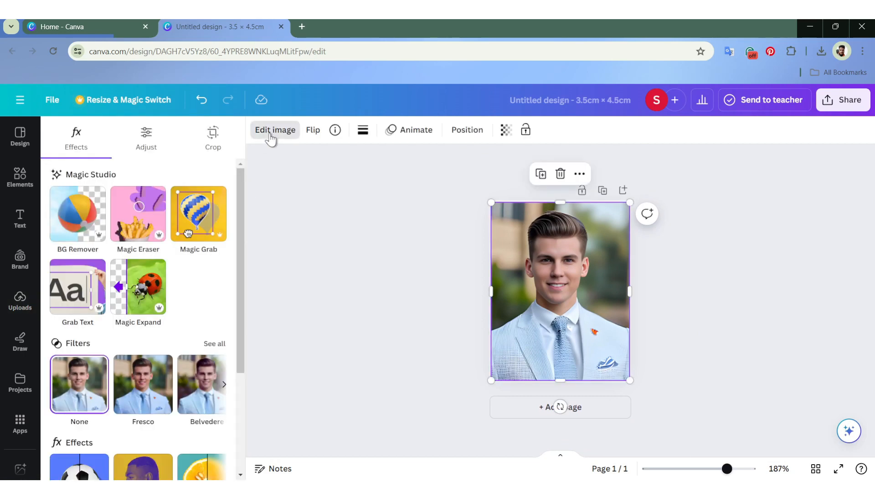
{"action": "left_click", "coordinate": [68, 230]}
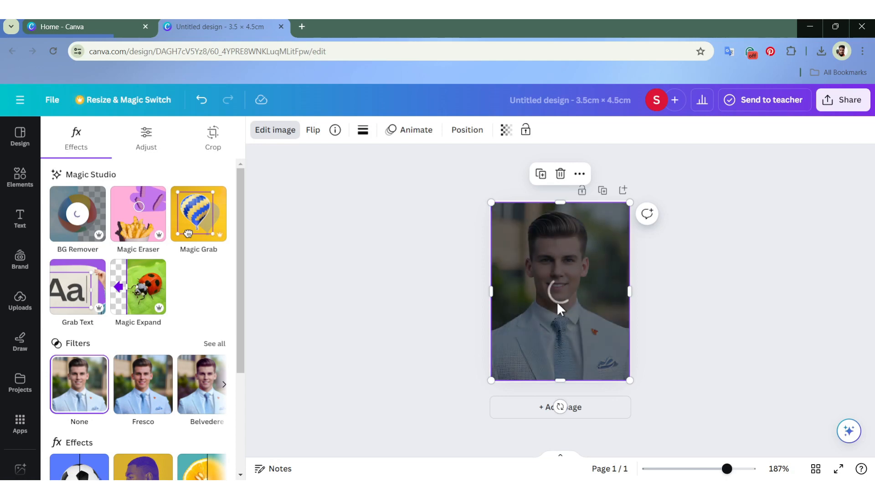
{"action": "left_click", "coordinate": [476, 263]}
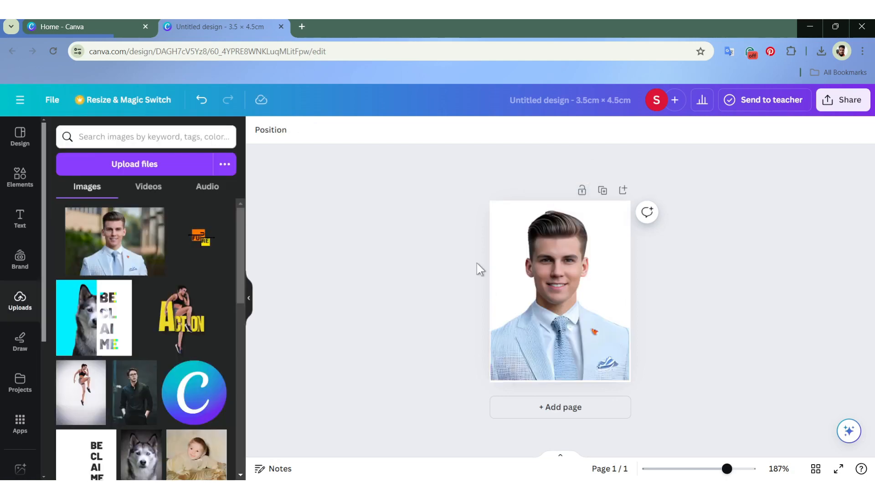
Step: Download the design as a PNG at size 2
{"action": "left_click", "coordinate": [850, 101]}
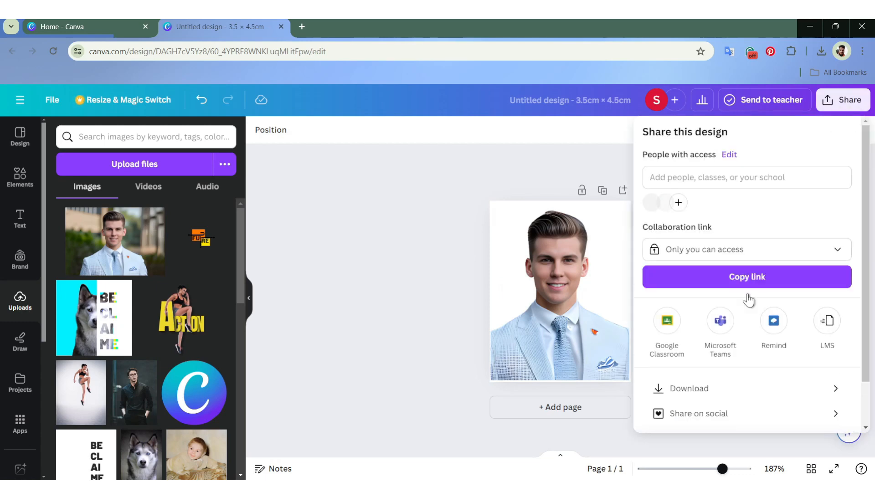
{"action": "left_click", "coordinate": [740, 390]}
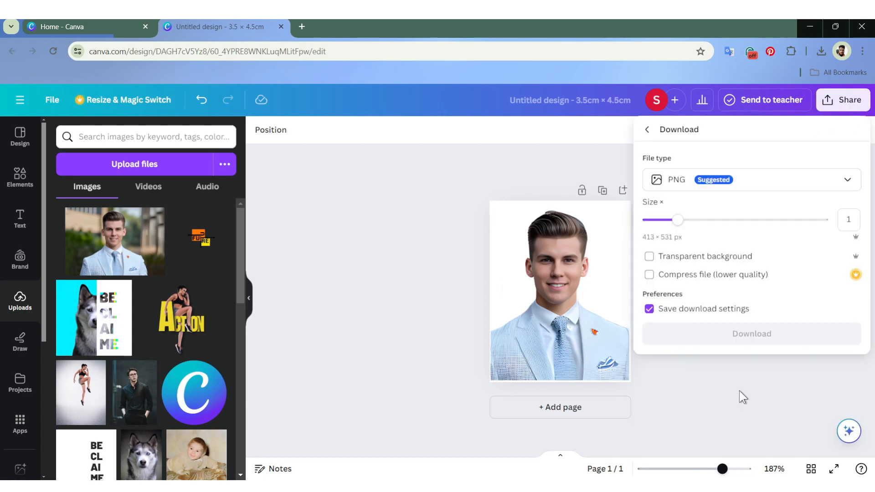
{"action": "left_click", "coordinate": [765, 180]}
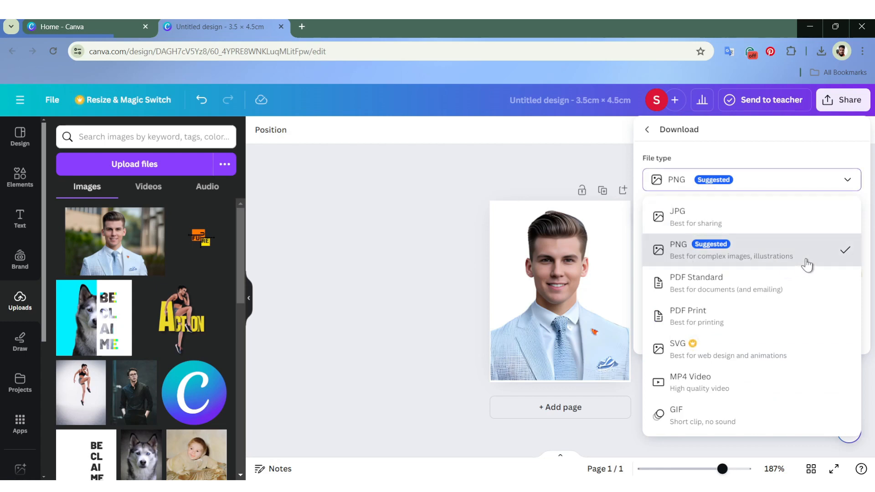
{"action": "left_click", "coordinate": [752, 259]}
{"action": "left_click_drag", "start_coordinate": [693, 224], "coordinate": [753, 232]}
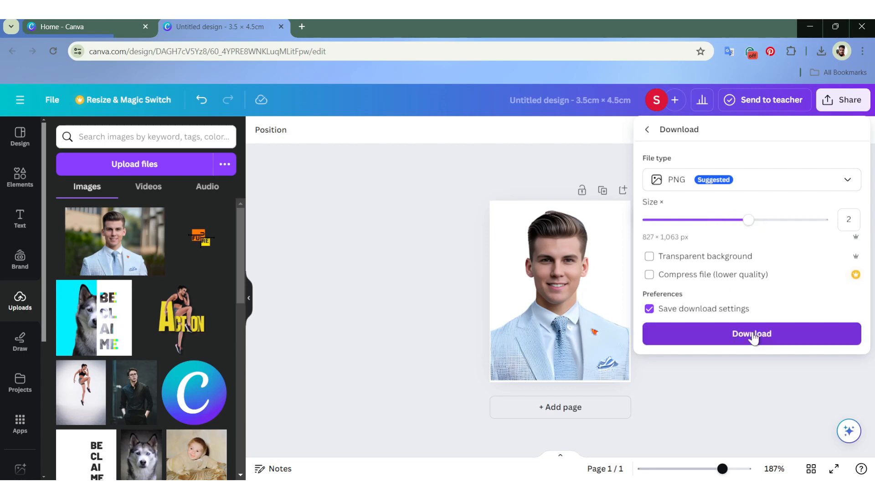
{"action": "left_click", "coordinate": [753, 335]}
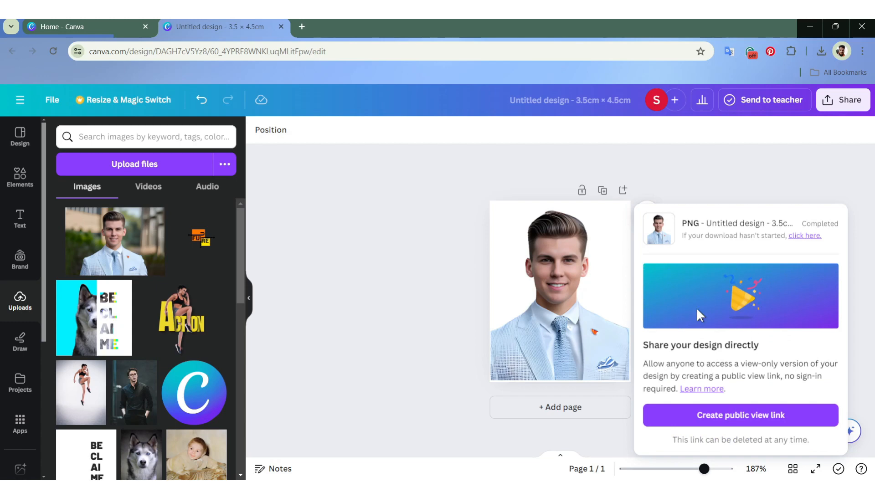
Step: Return to the Canva home page and create a new custom-size design 8 in wide and 10 in high
{"action": "left_click", "coordinate": [62, 28]}
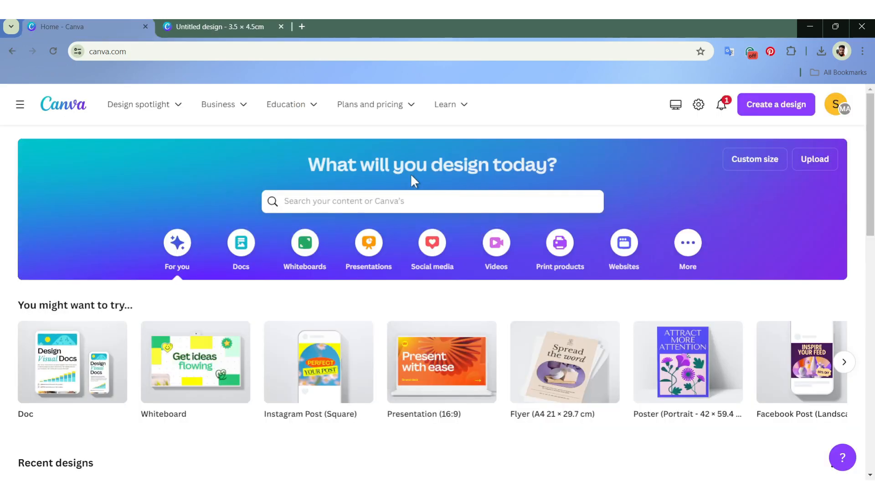
{"action": "left_click", "coordinate": [776, 104]}
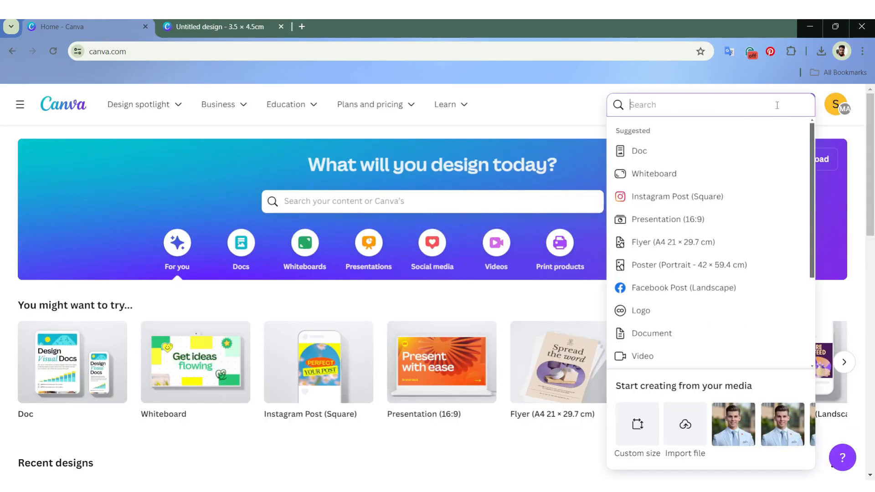
{"action": "left_click", "coordinate": [637, 425]}
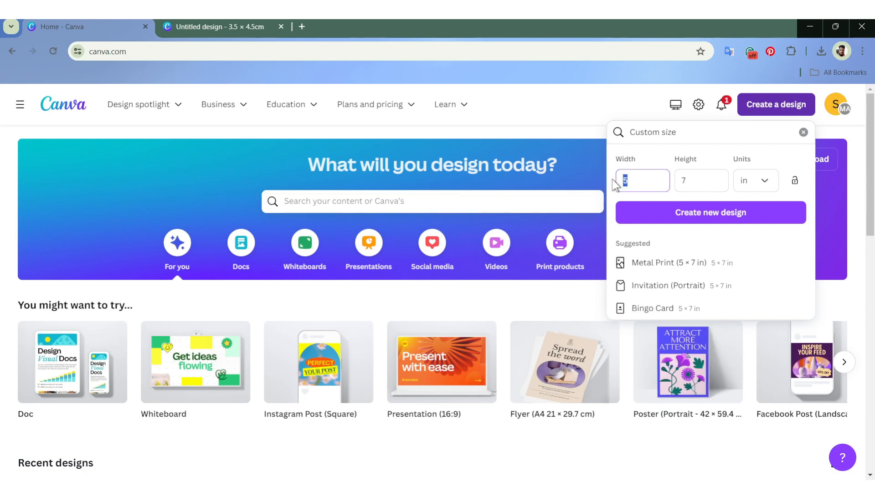
{"action": "type", "text": "8"}
{"action": "key", "text": "Tab"}
{"action": "type", "text": "10"}
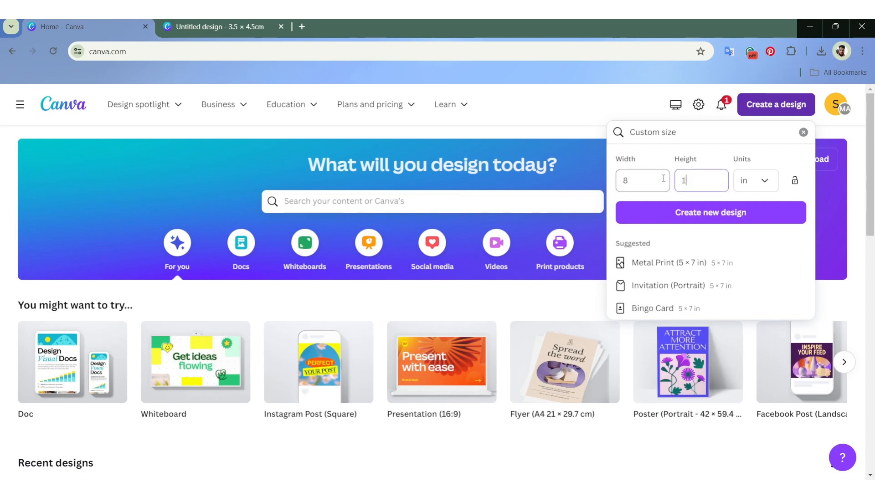
{"action": "left_click", "coordinate": [705, 210]}
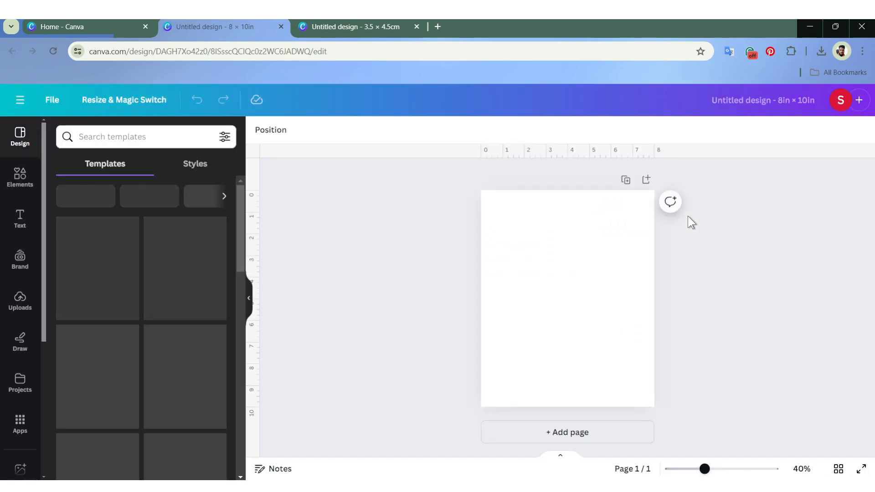
Step: Upload the downloaded passport photo PNG for use in the 8 × 10 in design
{"action": "left_click", "coordinate": [19, 302]}
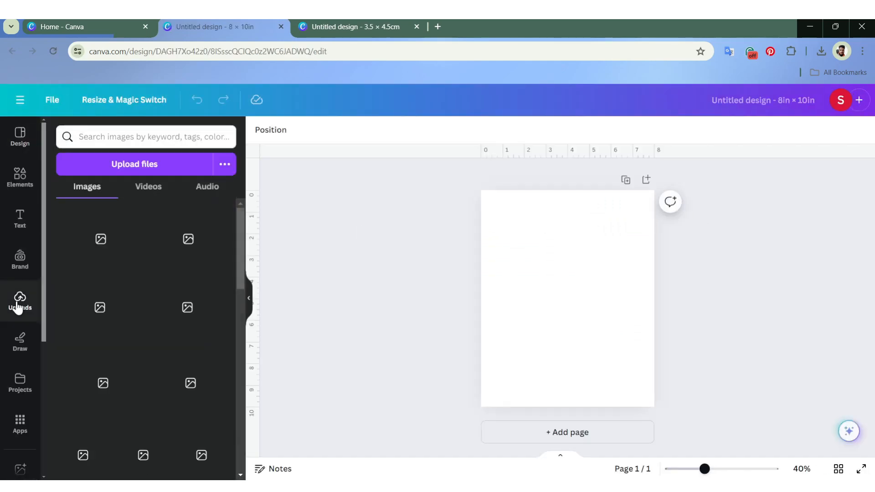
{"action": "left_click", "coordinate": [131, 167]}
{"action": "double_click", "coordinate": [152, 117]}
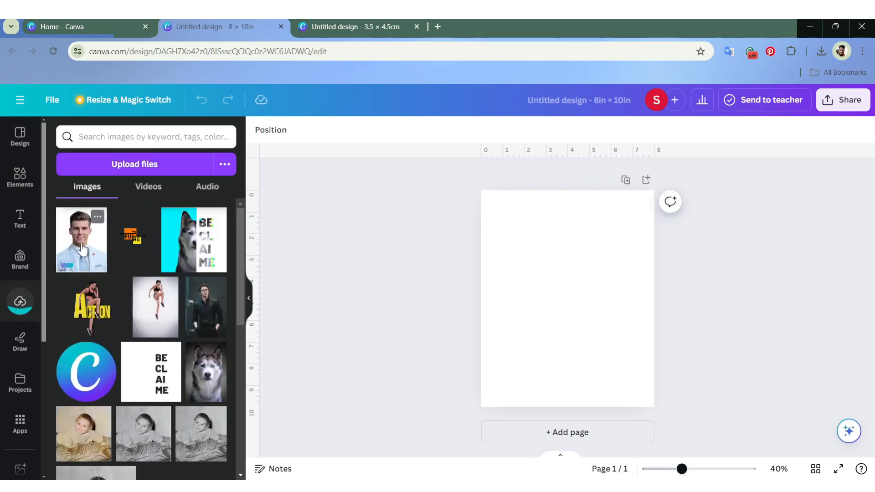
Step: Place the passport photo in the page's top-left corner and scale it down to about 2 in wide
{"action": "left_click_drag", "start_coordinate": [81, 249], "coordinate": [512, 254]}
{"action": "scroll", "coordinate": [581, 310], "scroll_direction": "up", "scroll_amount": 3}
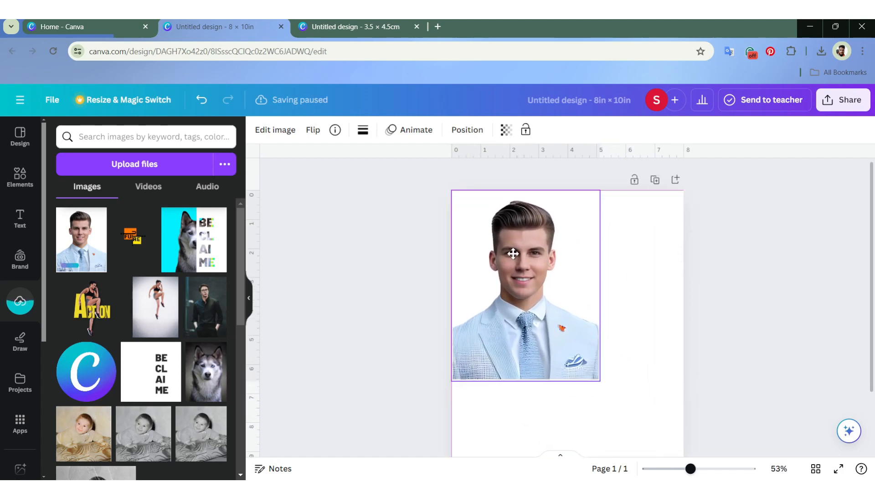
{"action": "left_click_drag", "start_coordinate": [600, 381], "coordinate": [489, 283]}
{"action": "scroll", "coordinate": [540, 231], "scroll_direction": "up", "scroll_amount": 3}
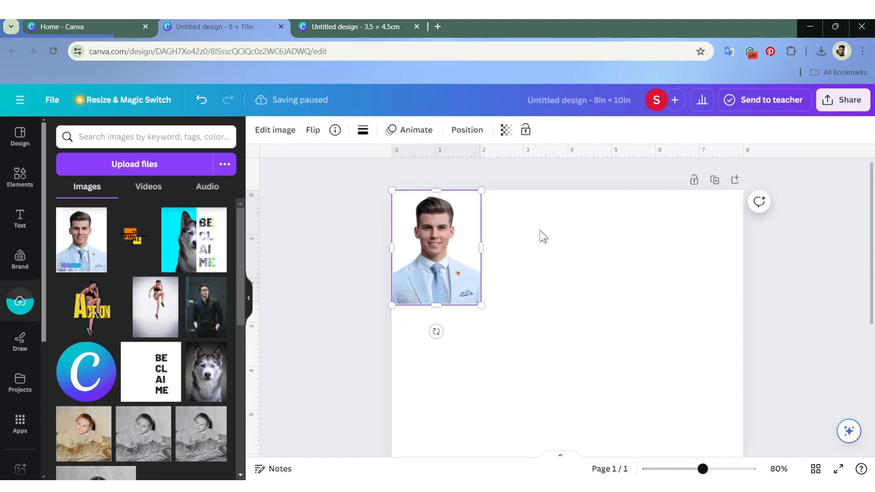
Step: Offset the photo slightly from the page corner and duplicate it twice, forming an evenly spaced row of three along the top
{"action": "left_click_drag", "start_coordinate": [442, 248], "coordinate": [537, 270]}
{"action": "right_click", "coordinate": [444, 252]}
{"action": "left_click", "coordinate": [488, 227]}
{"action": "right_click", "coordinate": [537, 269]}
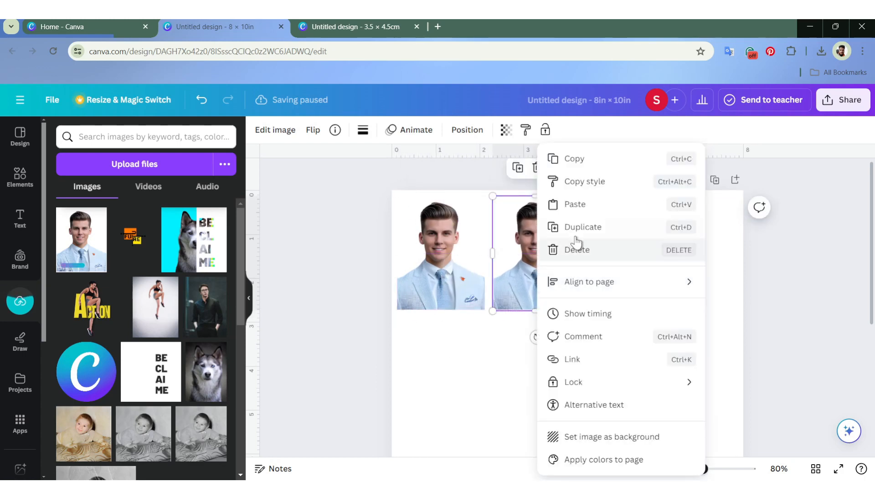
{"action": "left_click", "coordinate": [570, 226]}
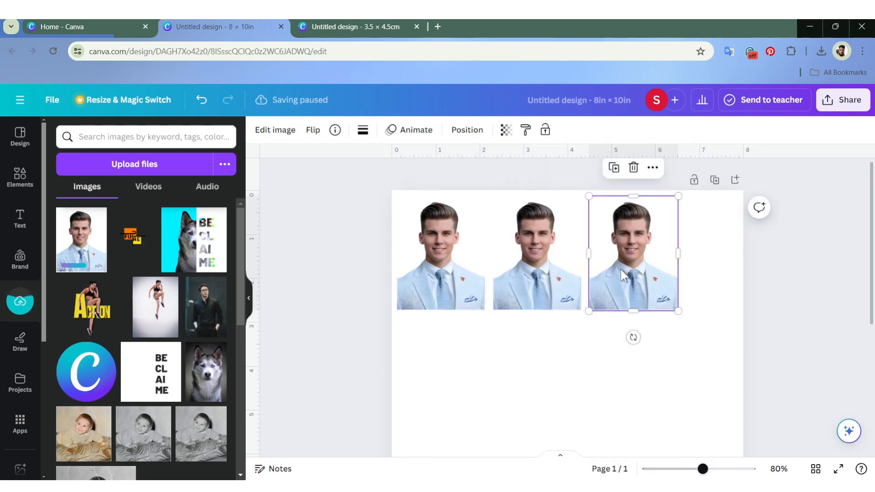
Step: Duplicate the row of three photos and place the copies directly beneath it as an evenly spaced second row
{"action": "left_click_drag", "start_coordinate": [592, 268], "coordinate": [678, 231]}
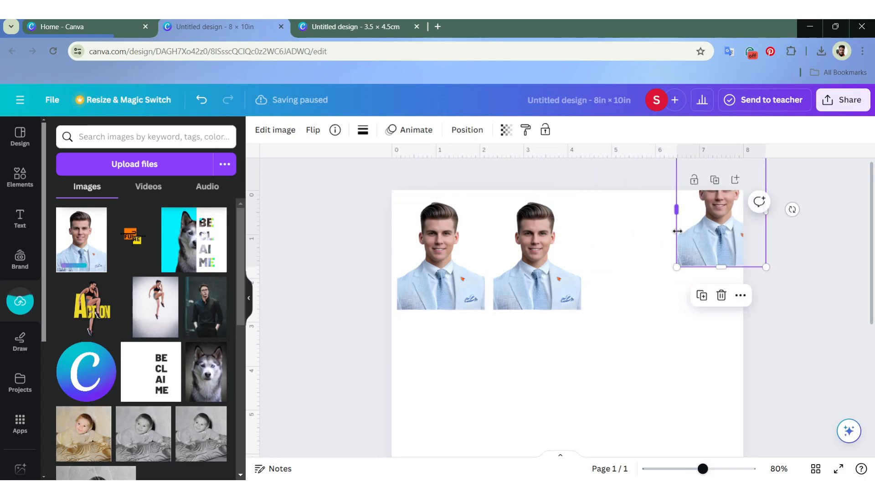
{"action": "key", "text": "ctrl+z"}
{"action": "left_click_drag", "start_coordinate": [374, 343], "coordinate": [716, 202]}
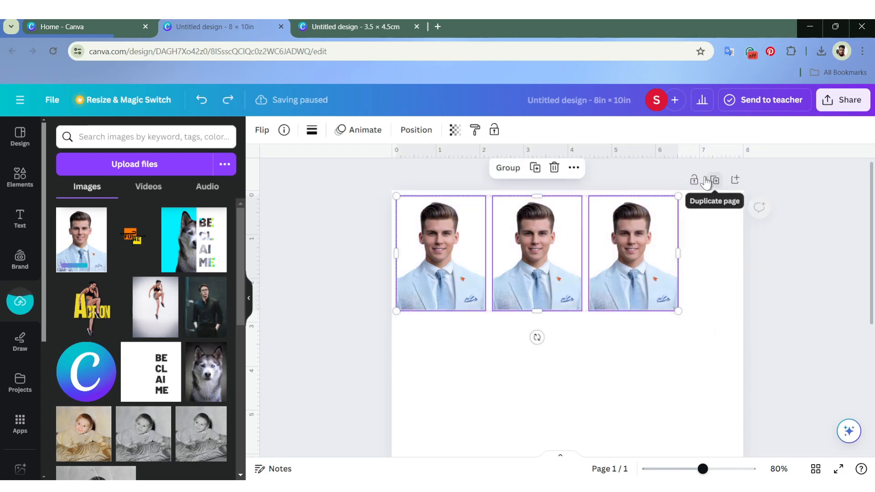
{"action": "left_click", "coordinate": [574, 167]}
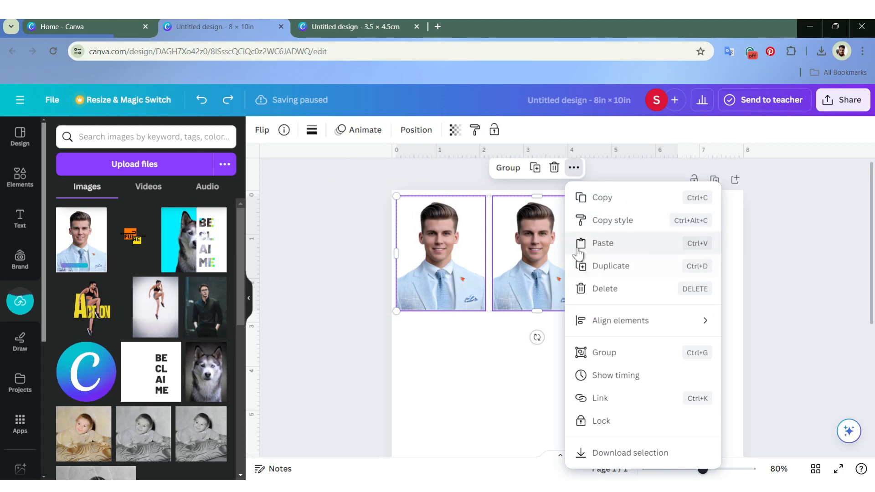
{"action": "left_click", "coordinate": [587, 266]}
{"action": "left_click_drag", "start_coordinate": [589, 272], "coordinate": [529, 393]}
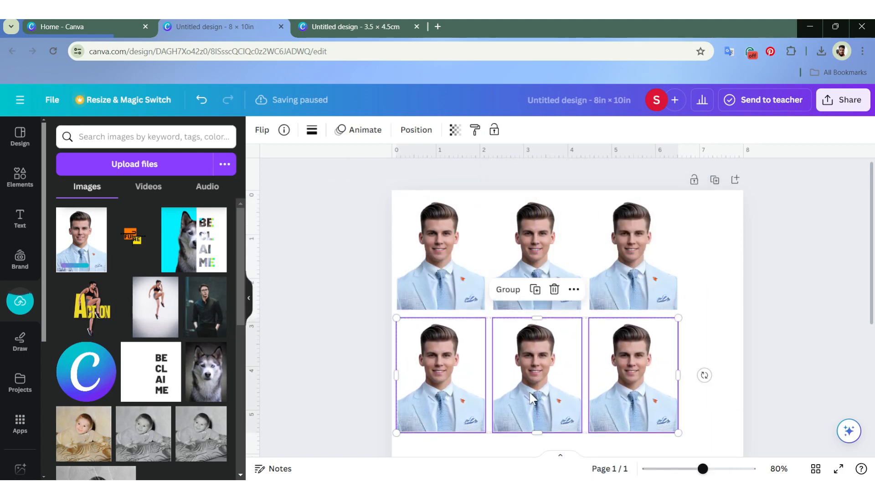
Step: Duplicate the second row of photos to form a third row below it, completing a three-by-three grid
{"action": "scroll", "coordinate": [530, 393], "scroll_direction": "down", "scroll_amount": 3}
{"action": "left_click", "coordinate": [574, 187]}
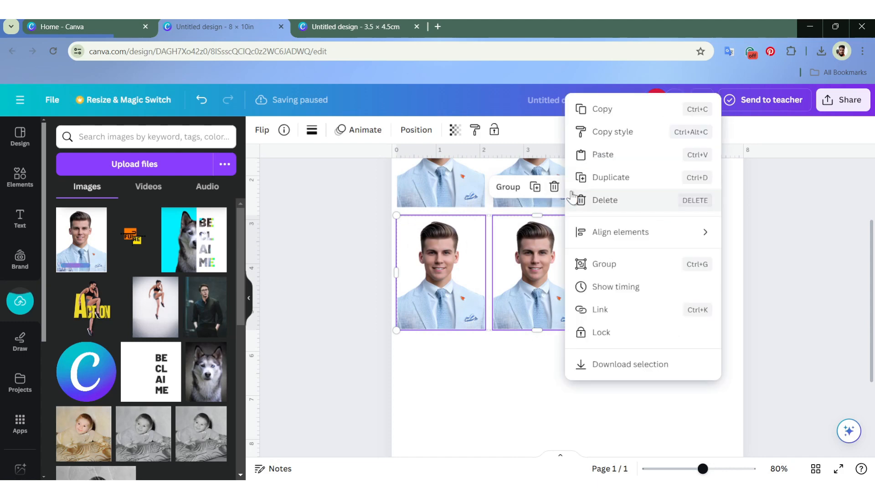
{"action": "left_click", "coordinate": [595, 174]}
{"action": "scroll", "coordinate": [612, 284], "scroll_direction": "down", "scroll_amount": 2}
{"action": "scroll", "coordinate": [612, 283], "scroll_direction": "down", "scroll_amount": 2}
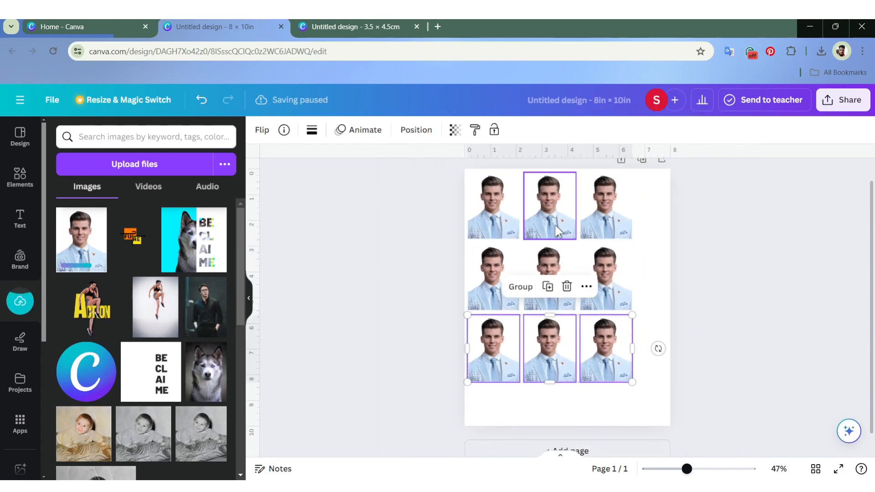
Step: Set the page background to the light gray solid color so the white photo edges stand out
{"action": "left_click", "coordinate": [600, 418]}
{"action": "left_click", "coordinate": [260, 129]}
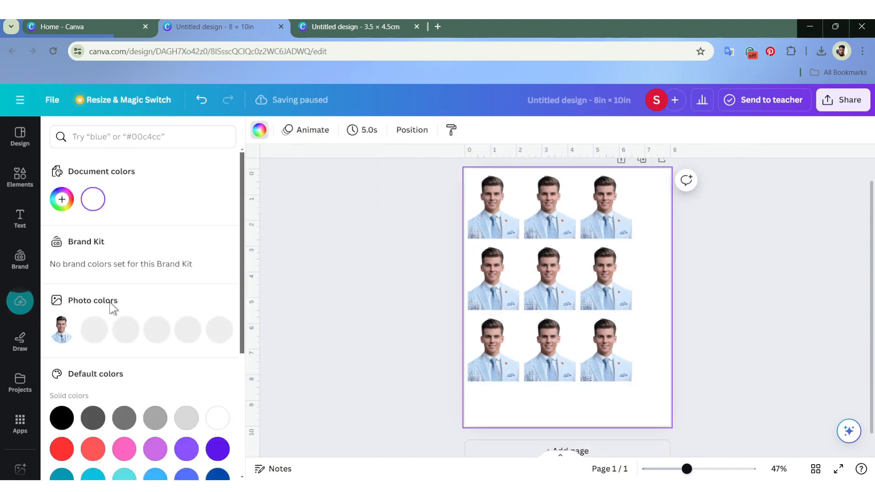
{"action": "left_click", "coordinate": [186, 421]}
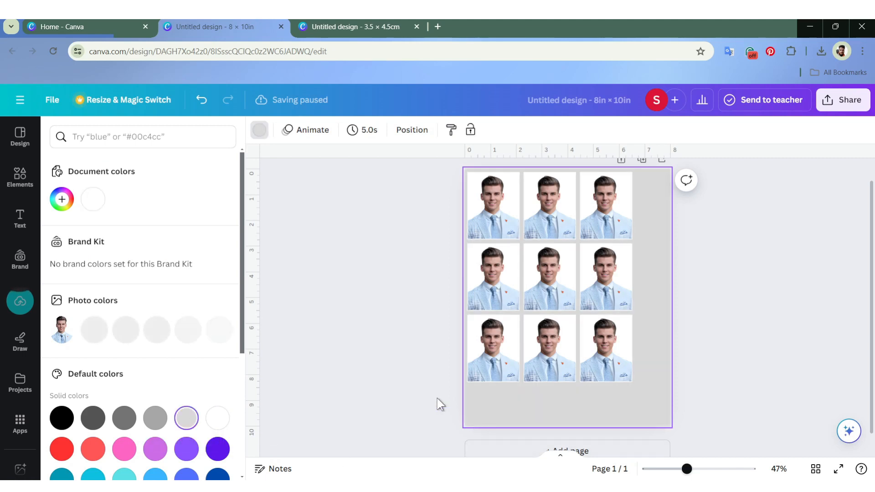
Step: Select all nine photos together and move them to the center of the page
{"action": "left_click_drag", "start_coordinate": [436, 400], "coordinate": [658, 239]}
{"action": "left_click", "coordinate": [674, 245]}
{"action": "left_click_drag", "start_coordinate": [458, 396], "coordinate": [679, 159]}
{"action": "left_click_drag", "start_coordinate": [542, 209], "coordinate": [561, 230]}
{"action": "left_click", "coordinate": [658, 241]}
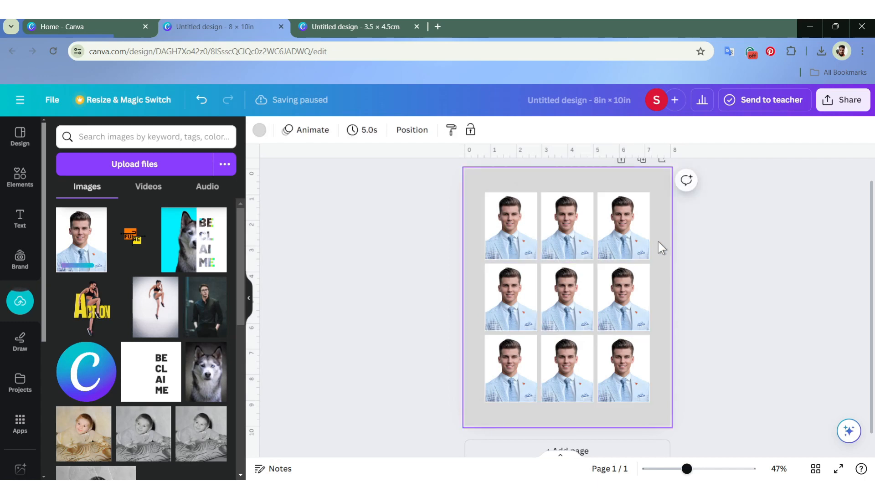
Step: Download the design as PDF Print with the CMYK (best for professional printing) color profile and enlarge the view of the resulting PDF
{"action": "left_click", "coordinate": [843, 99]}
{"action": "left_click", "coordinate": [726, 387]}
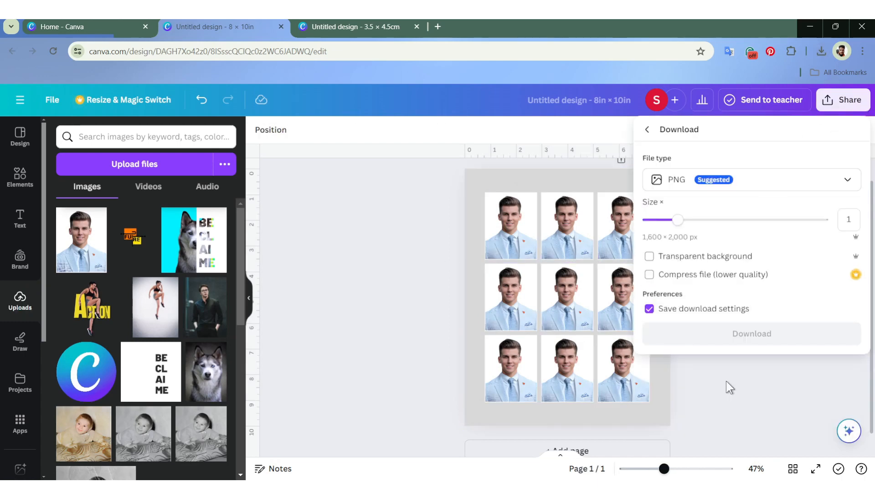
{"action": "left_click", "coordinate": [740, 187]}
{"action": "left_click", "coordinate": [752, 315]}
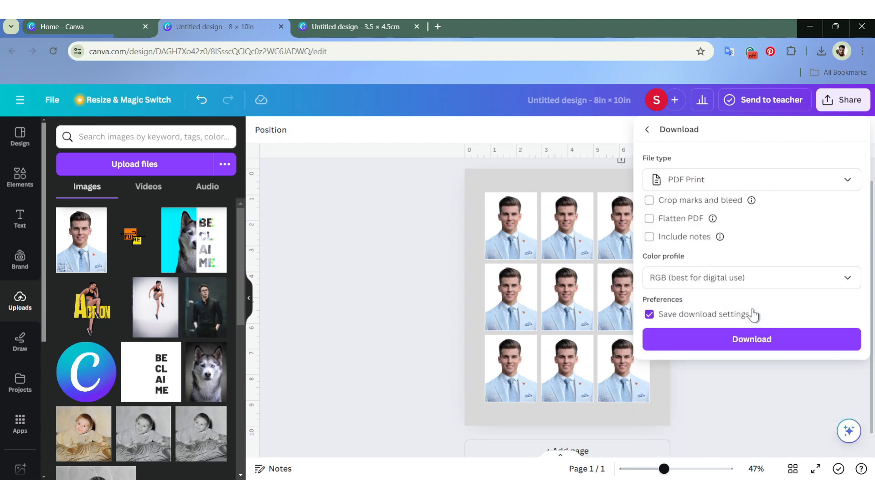
{"action": "left_click", "coordinate": [741, 281]}
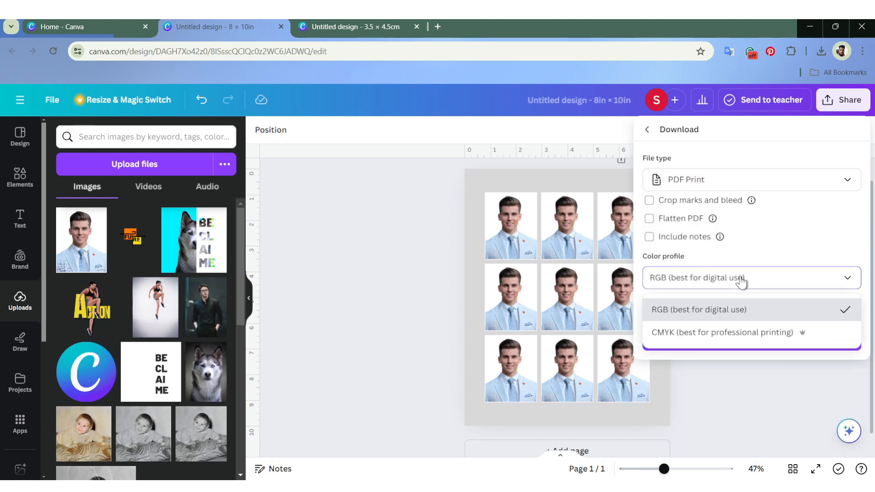
{"action": "left_click", "coordinate": [755, 334]}
{"action": "left_click", "coordinate": [749, 339]}
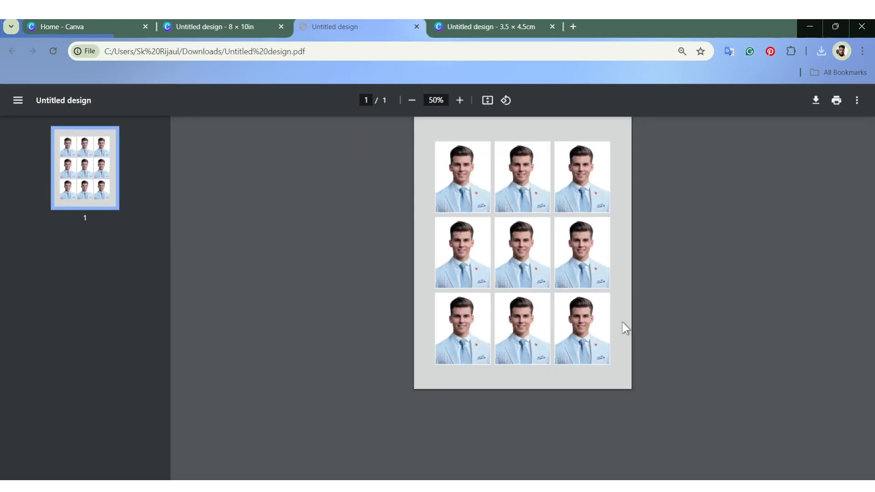
{"action": "scroll", "coordinate": [622, 321], "scroll_direction": "up", "scroll_amount": 1}
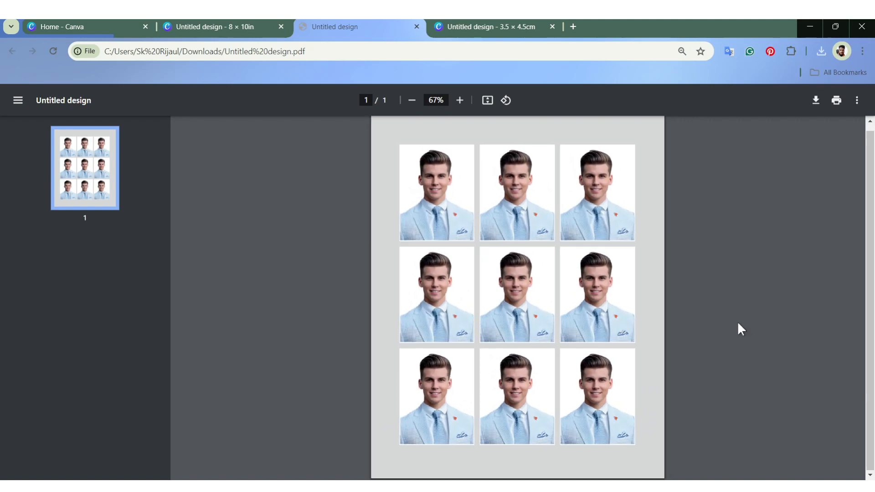